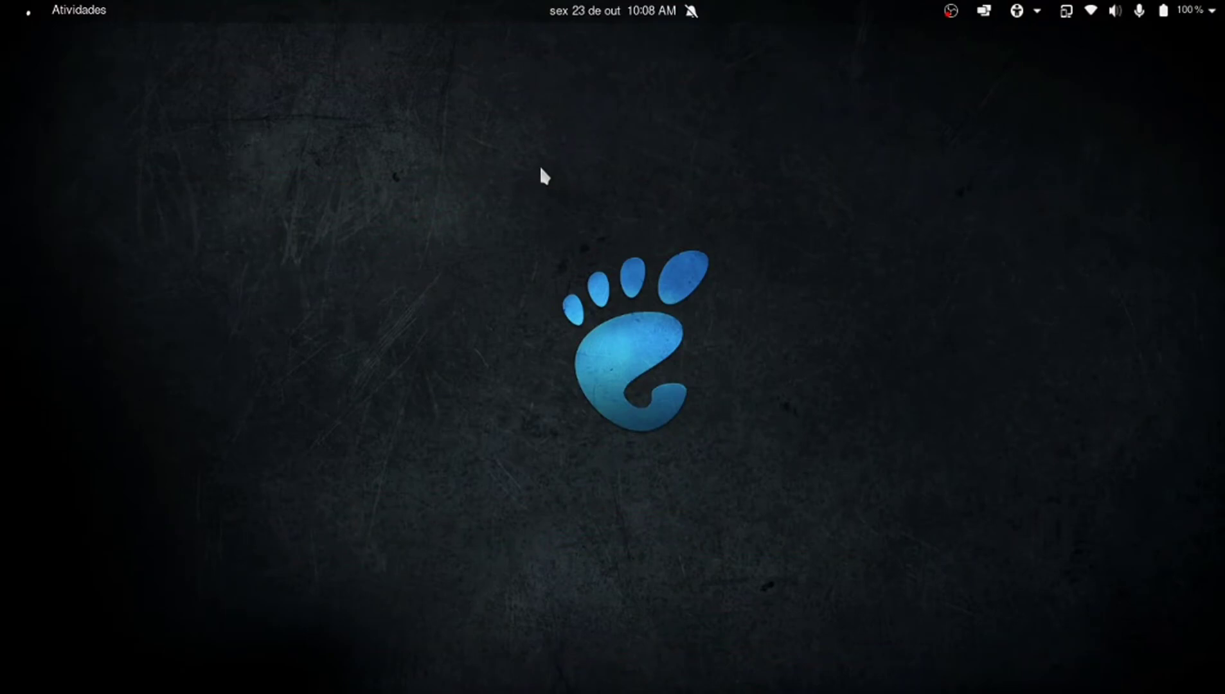
Step: Open the file manager on the Downloads folder with the microsoft-edge-dev Debian package selected
{"action": "key", "text": "super+e"}
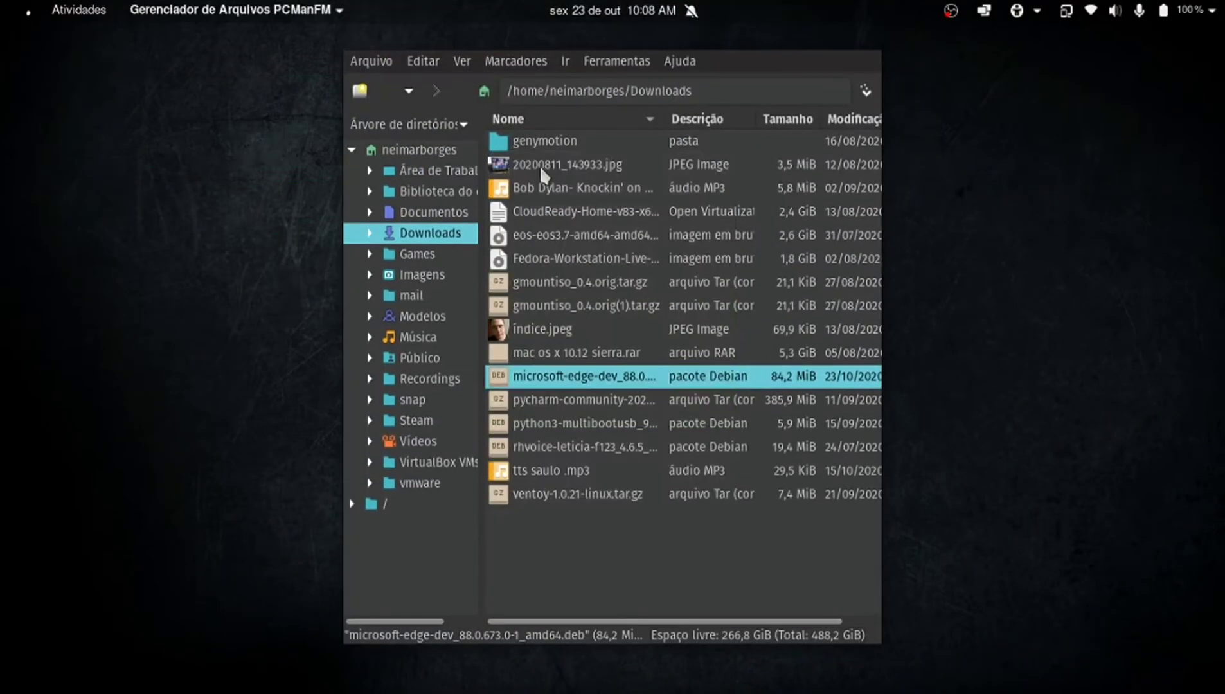
{"action": "key", "text": "Up"}
{"action": "key", "text": "Down"}
{"action": "right_click", "coordinate": [538, 166]}
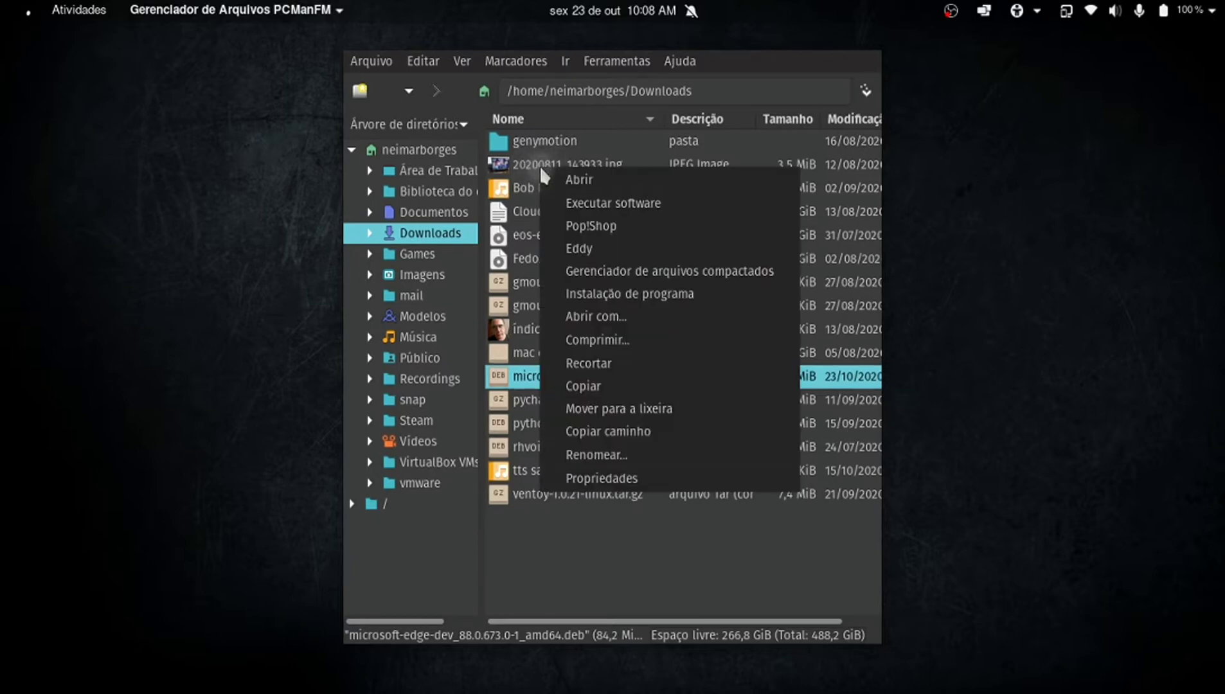
{"action": "key", "text": "Down"}
{"action": "key", "text": "Down"}
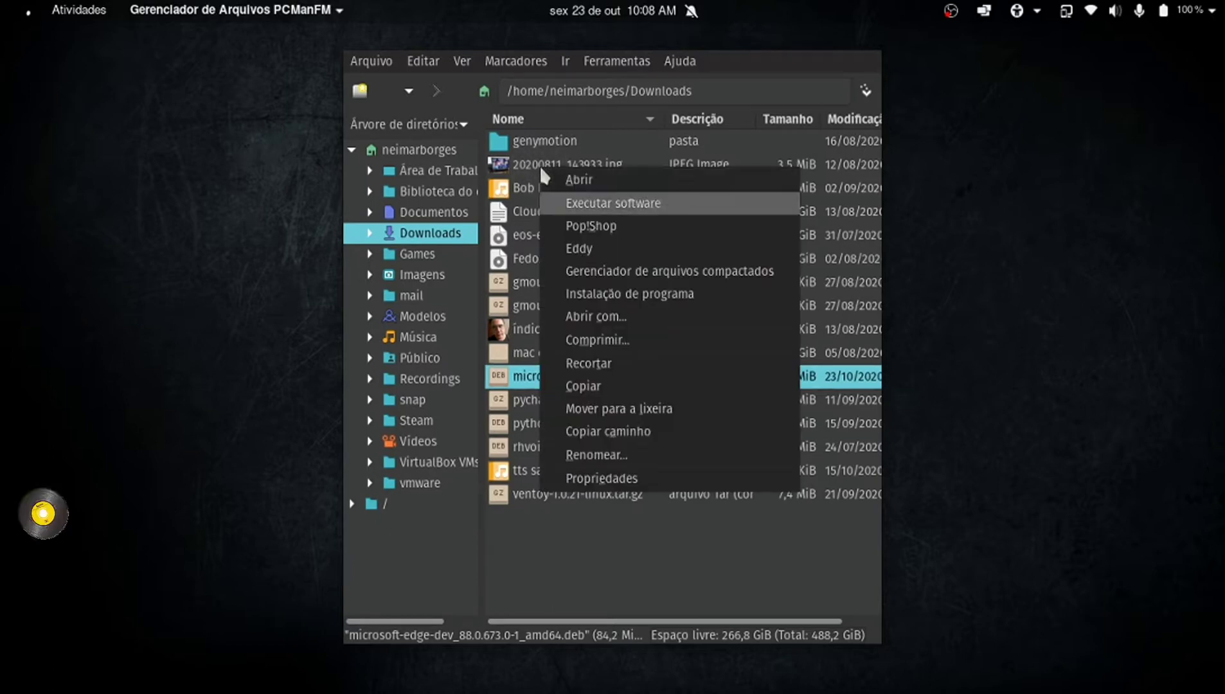
{"action": "left_click", "coordinate": [539, 166]}
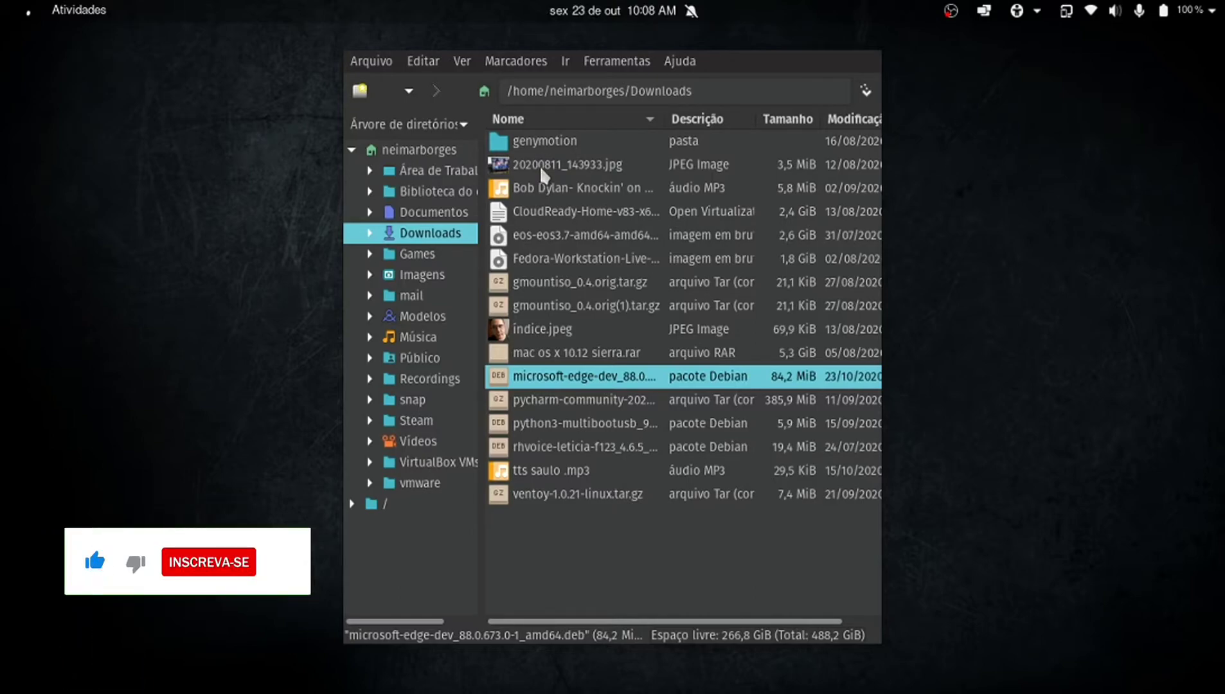
{"action": "key", "text": "alt+Tab"}
{"action": "key", "text": "alt+Tab"}
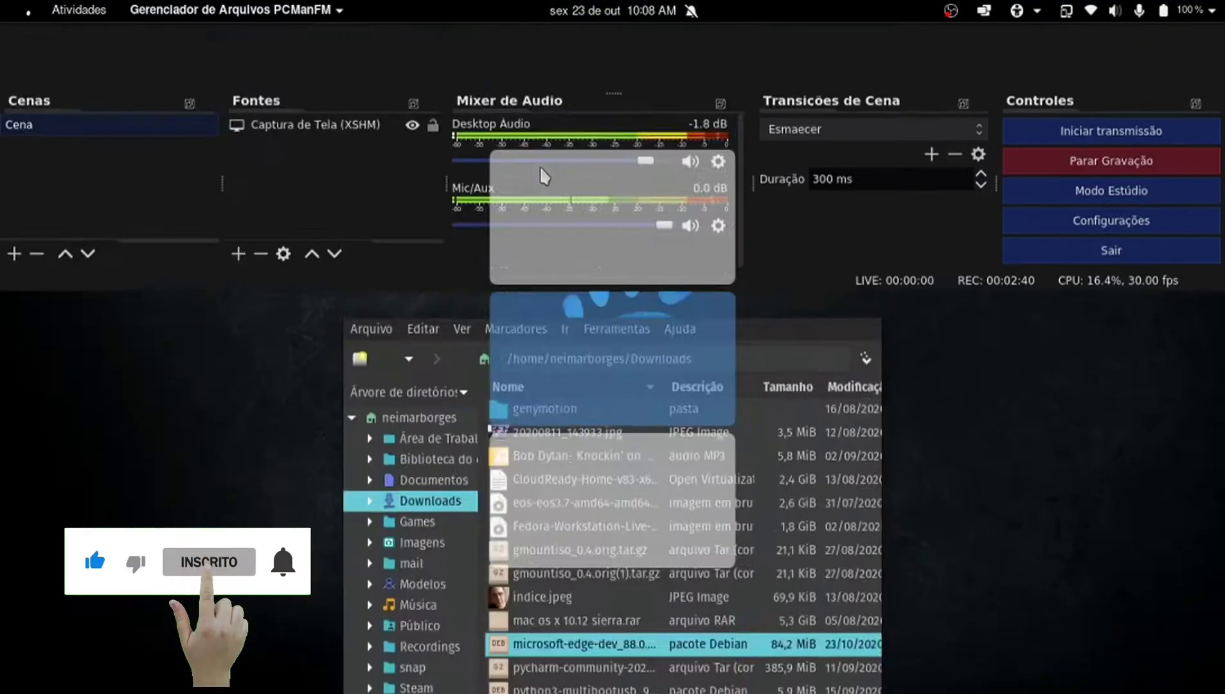
{"action": "key", "text": "alt+Tab"}
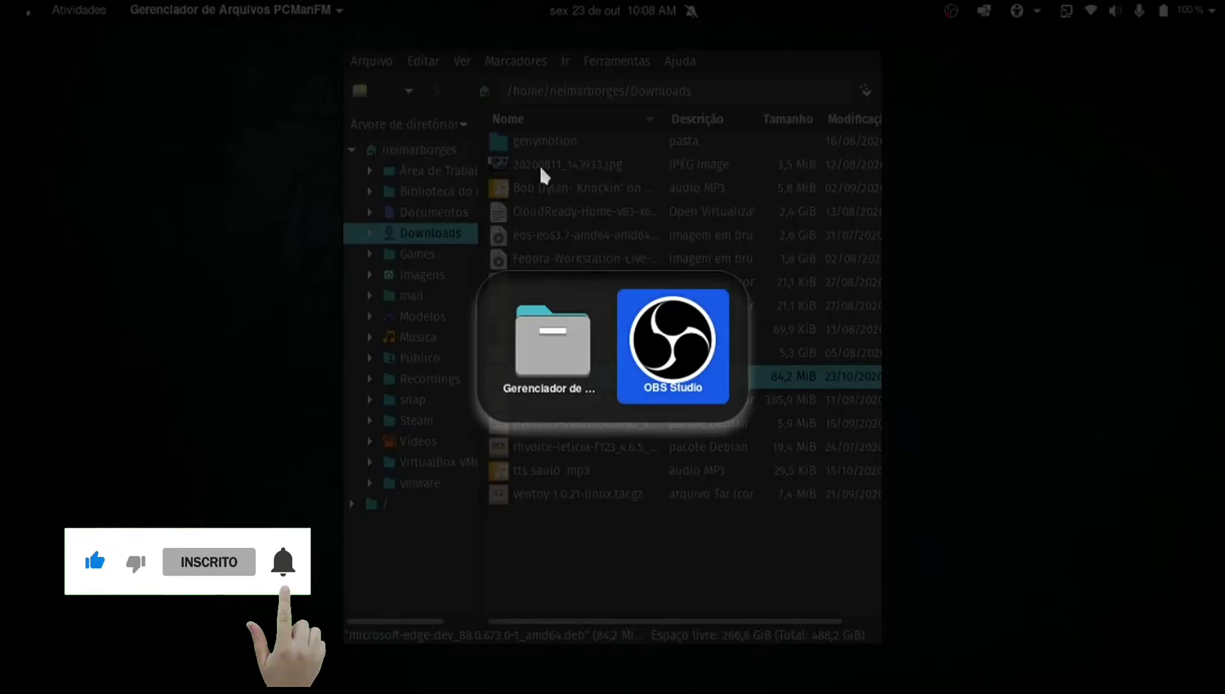
{"action": "key", "text": "alt+Tab"}
{"action": "key", "text": "Down"}
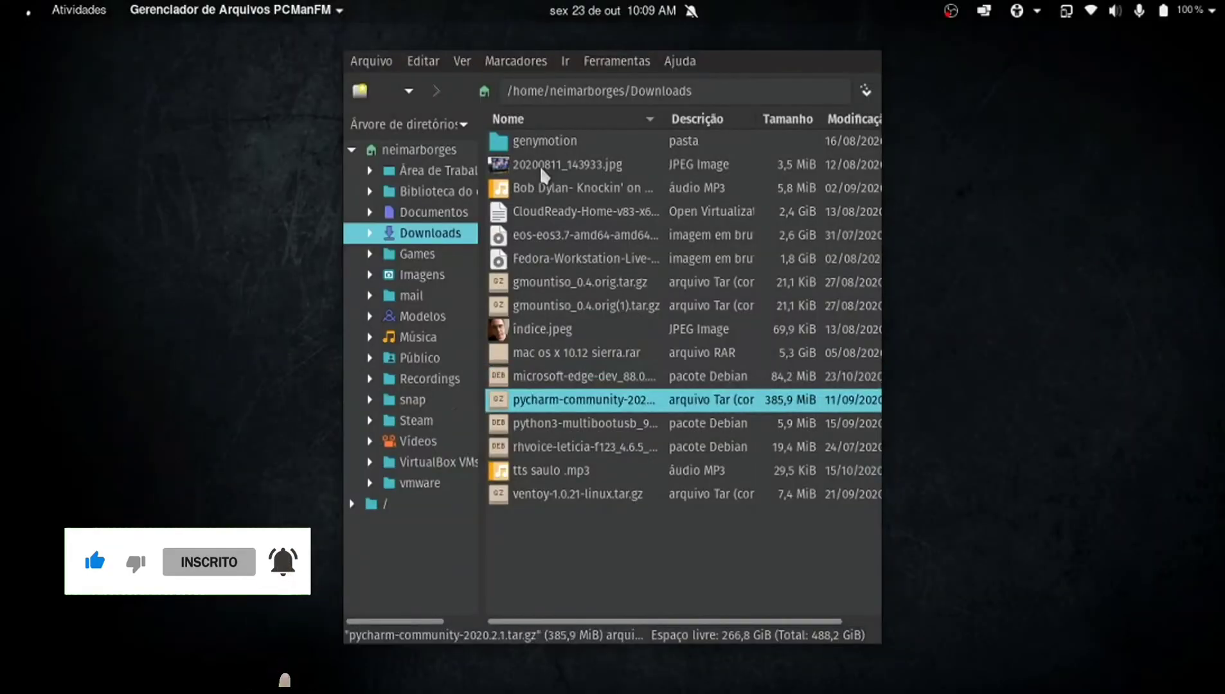
Step: Open the microsoft-edge-dev Debian package in the Eddy installer and start its installation
{"action": "key", "text": "Up"}
{"action": "key", "text": "Return"}
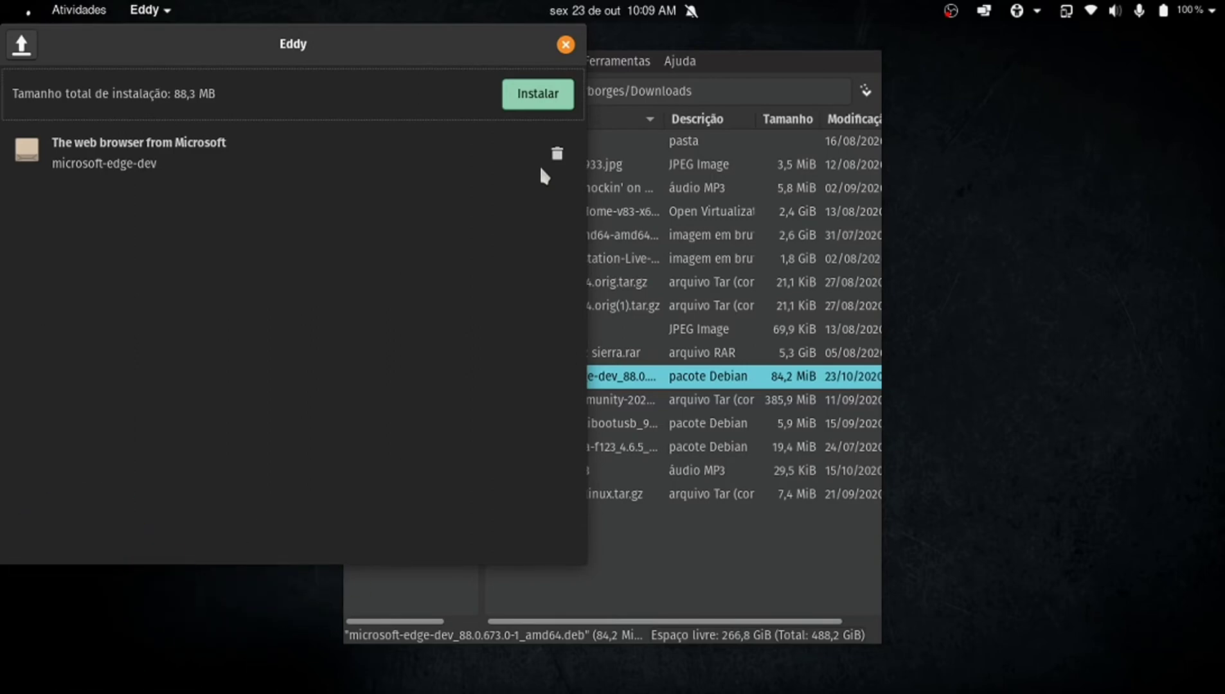
{"action": "key", "text": "Tab"}
{"action": "key", "text": "Return"}
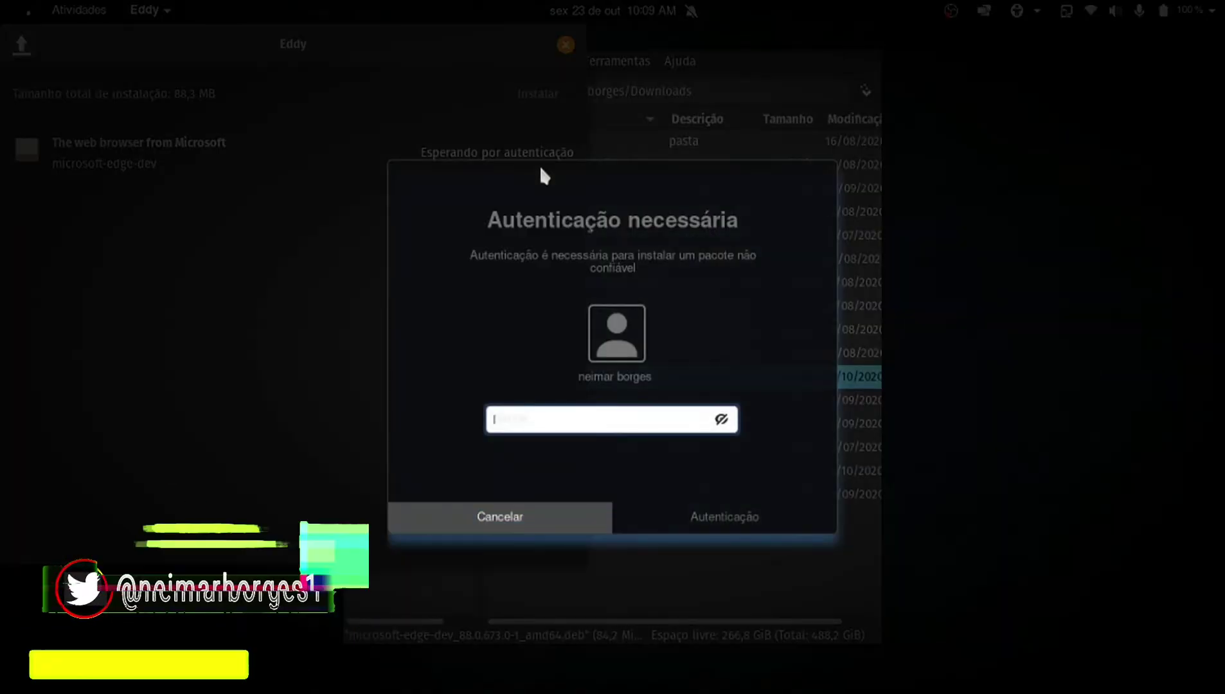
Step: Enter the account password to authorise installing the microsoft-edge-dev package
{"action": "type", "text": "••••"}
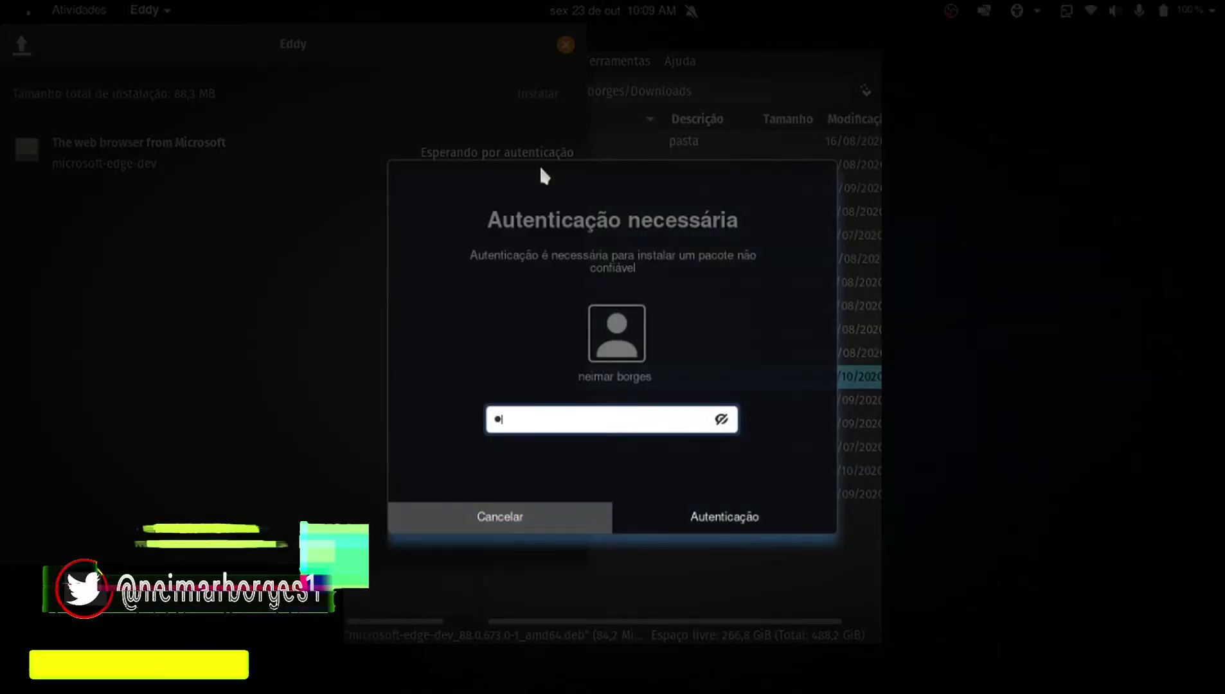
{"action": "type", "text": "••••"}
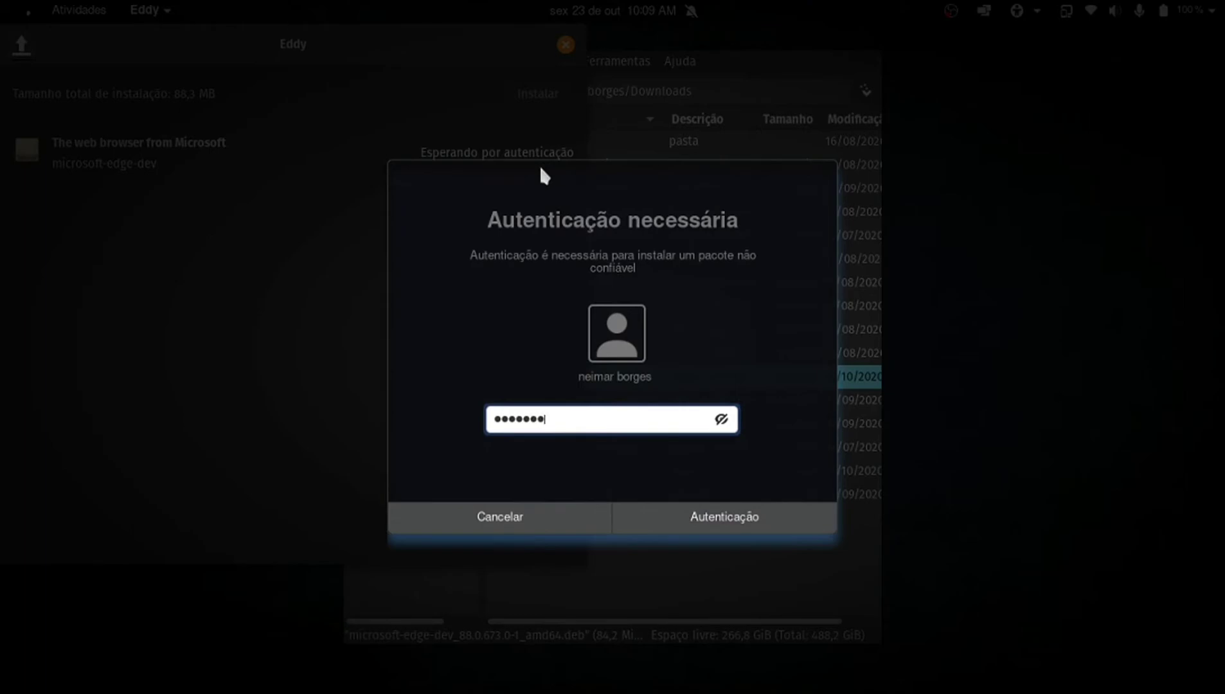
{"action": "key", "text": "Return"}
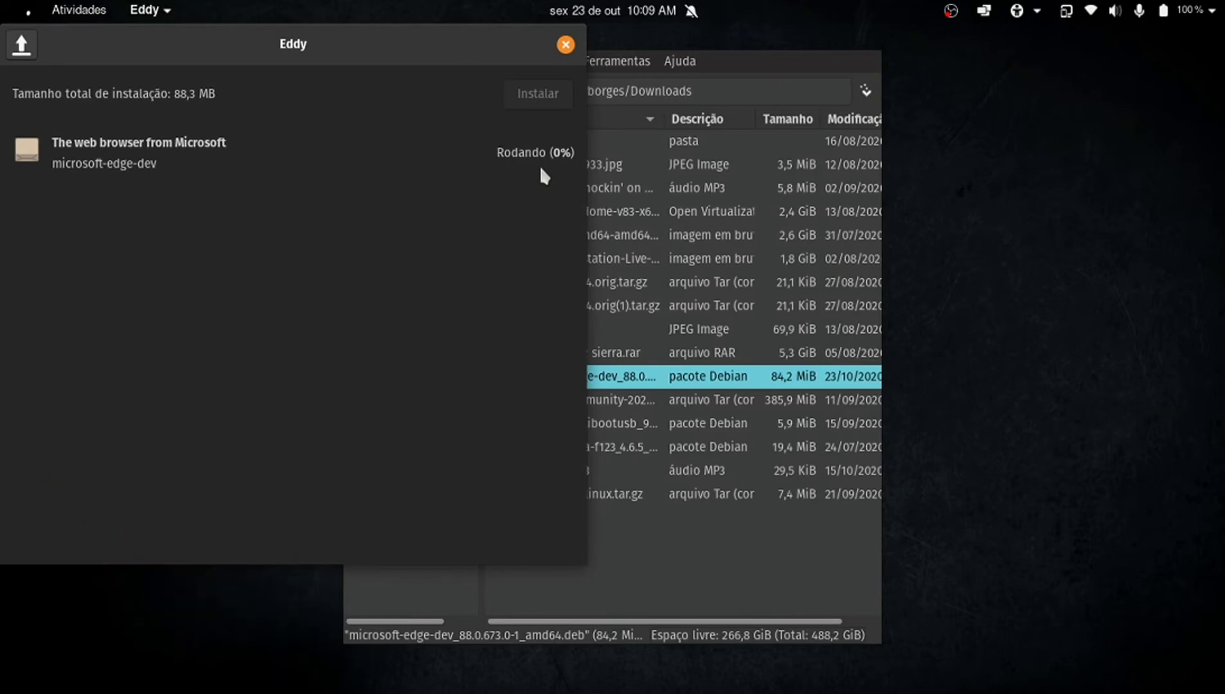
Step: Look through the application overview for the new browser, then return to the installer
{"action": "key", "text": "super+a"}
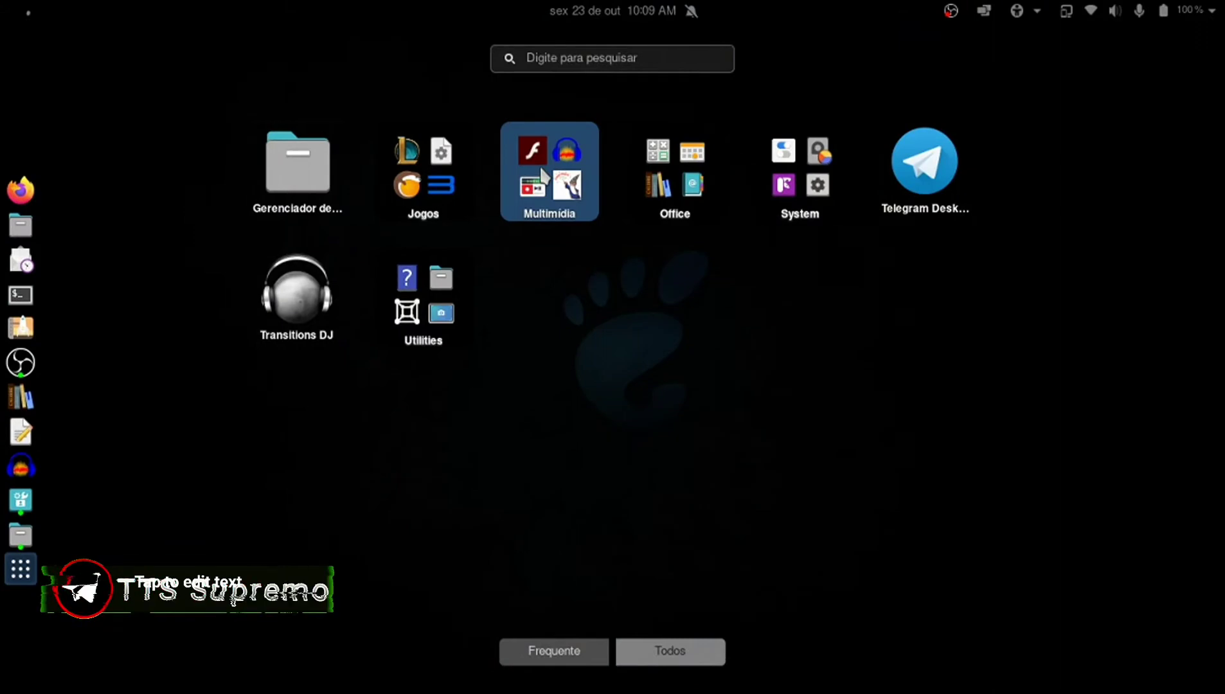
{"action": "key", "text": "Right"}
{"action": "key", "text": "Right"}
{"action": "key", "text": "Right"}
{"action": "key", "text": "Right"}
{"action": "key", "text": "Right"}
{"action": "key", "text": "Right"}
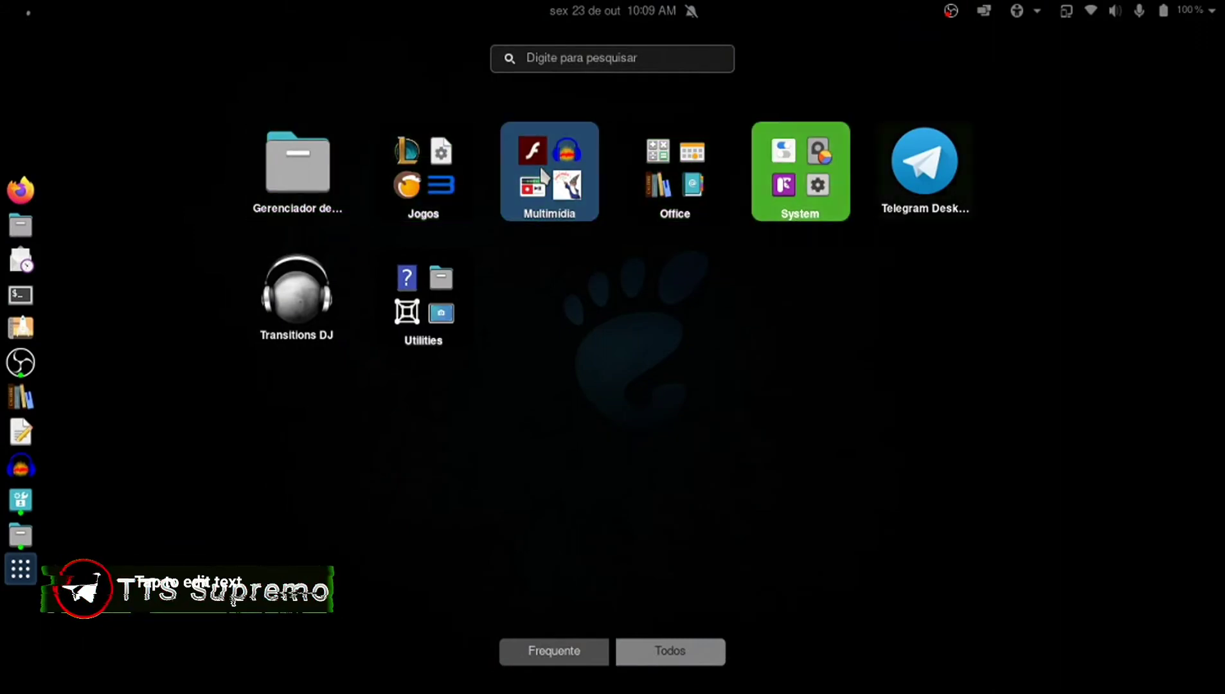
{"action": "key", "text": "Left"}
{"action": "key", "text": "Left"}
{"action": "key", "text": "Left"}
{"action": "key", "text": "Left"}
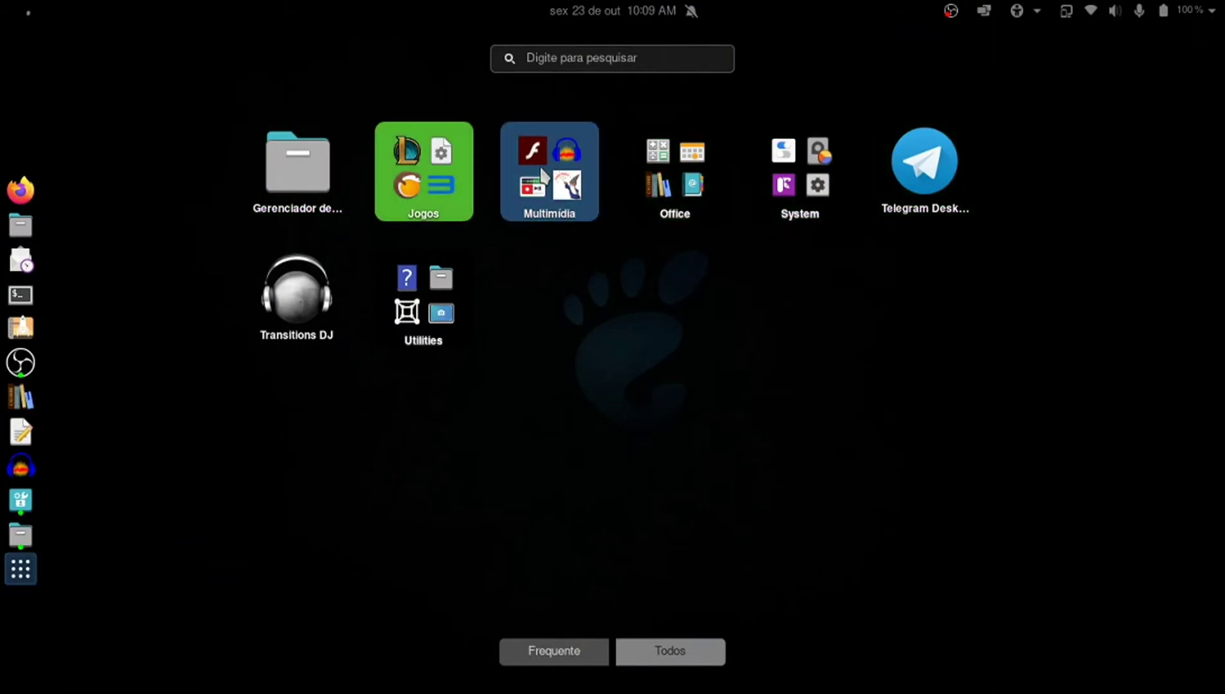
{"action": "key", "text": "Down"}
{"action": "key", "text": "Up"}
{"action": "key", "text": "Left"}
{"action": "key", "text": "Down"}
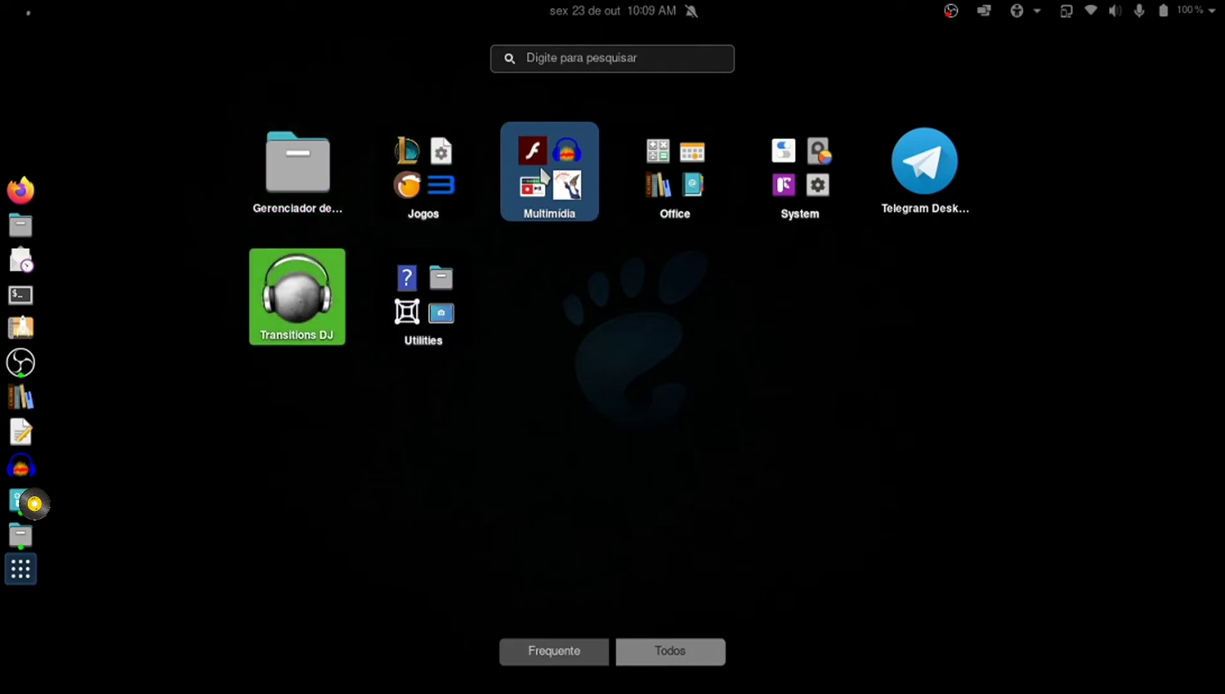
{"action": "key", "text": "Right"}
{"action": "key", "text": "Up"}
{"action": "key", "text": "Left"}
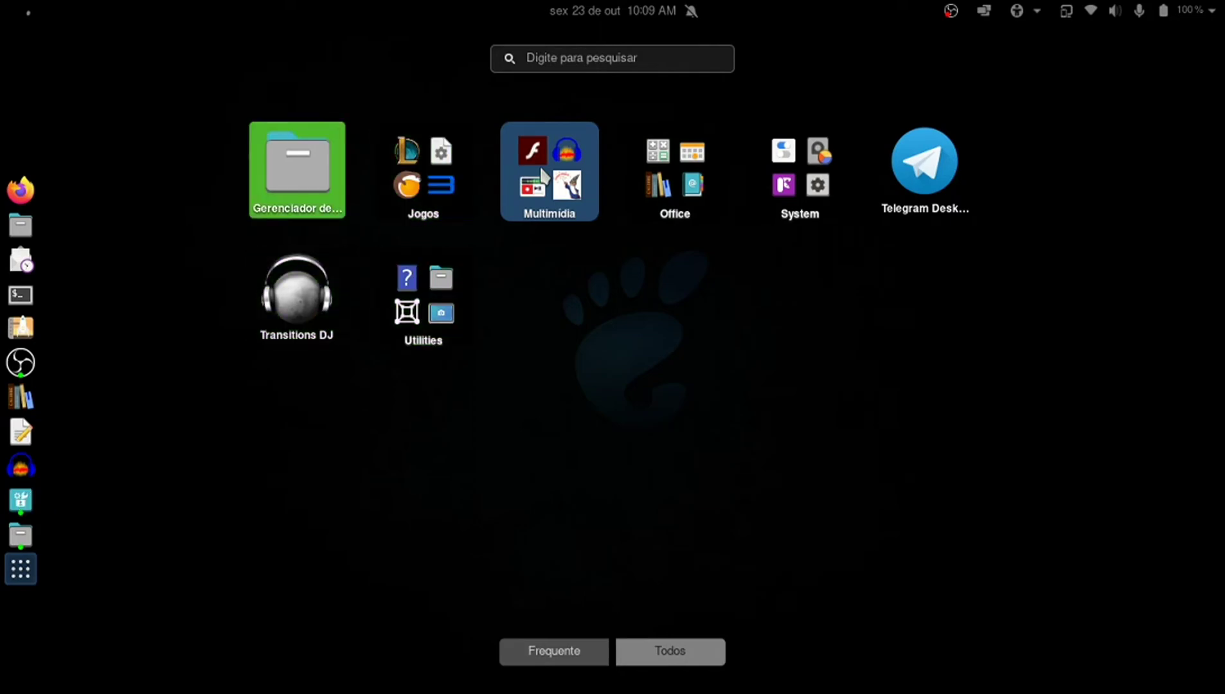
{"action": "key", "text": "Escape"}
{"action": "key", "text": "Escape"}
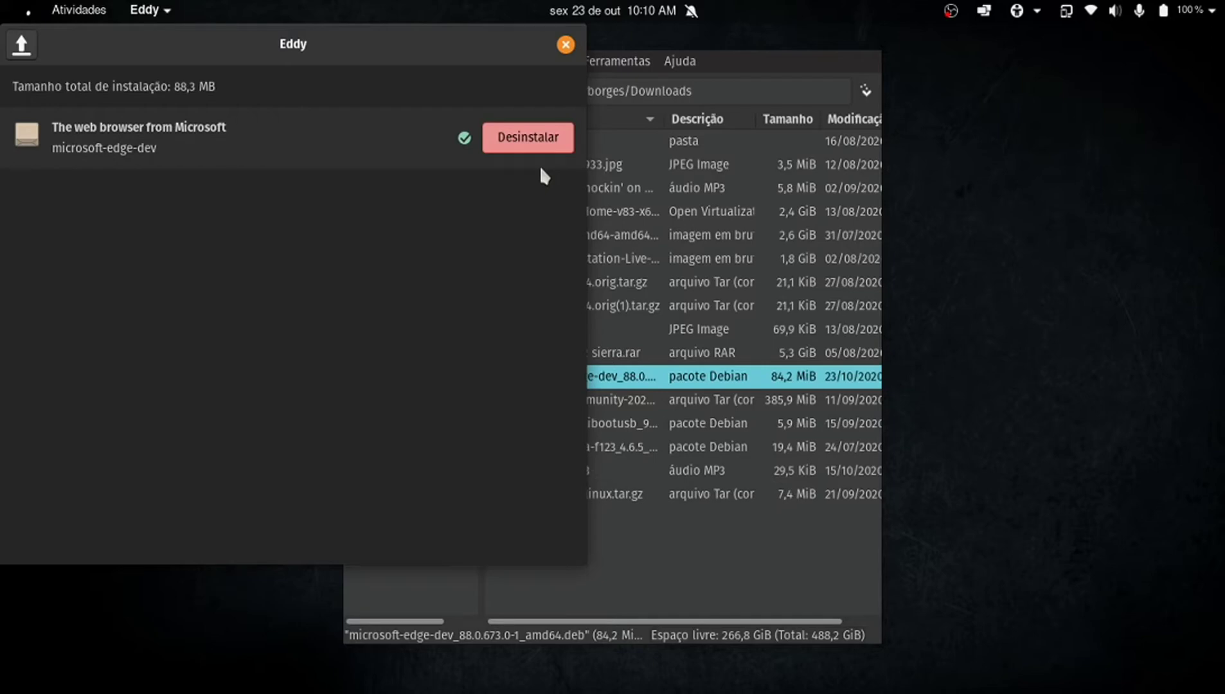
Step: Close the Eddy installer and the file manager to return to the empty desktop
{"action": "key", "text": "alt+F4"}
{"action": "key", "text": "alt+F4"}
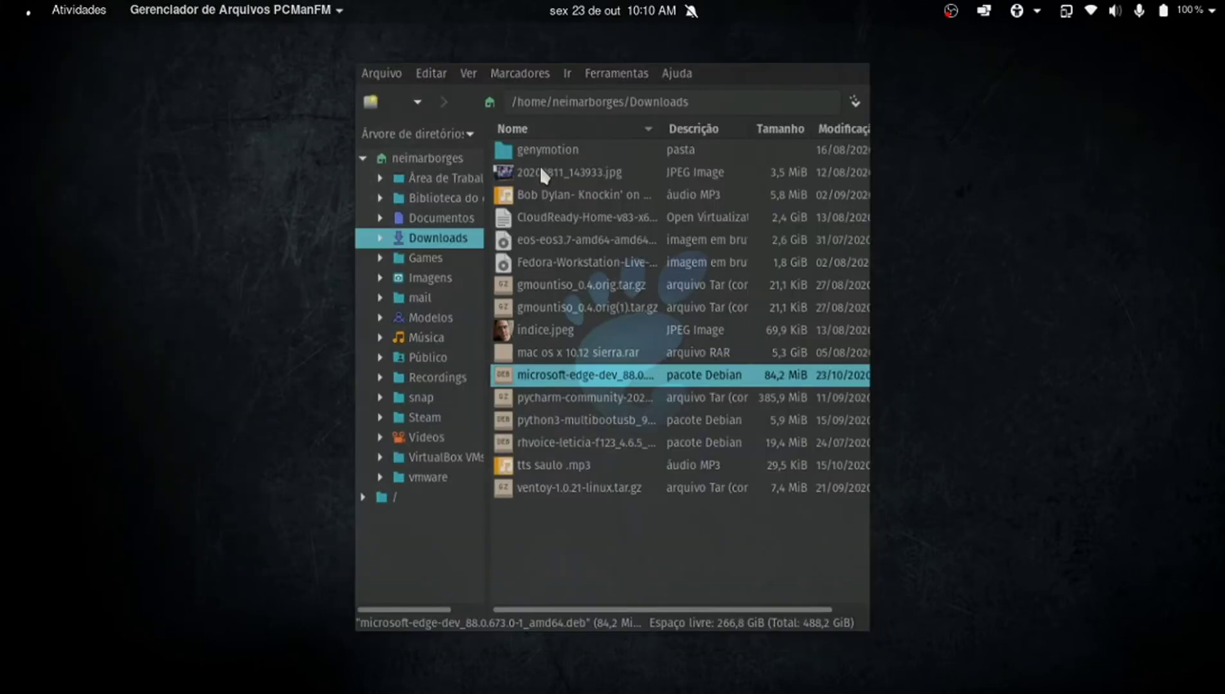
{"action": "left_click", "coordinate": [540, 169]}
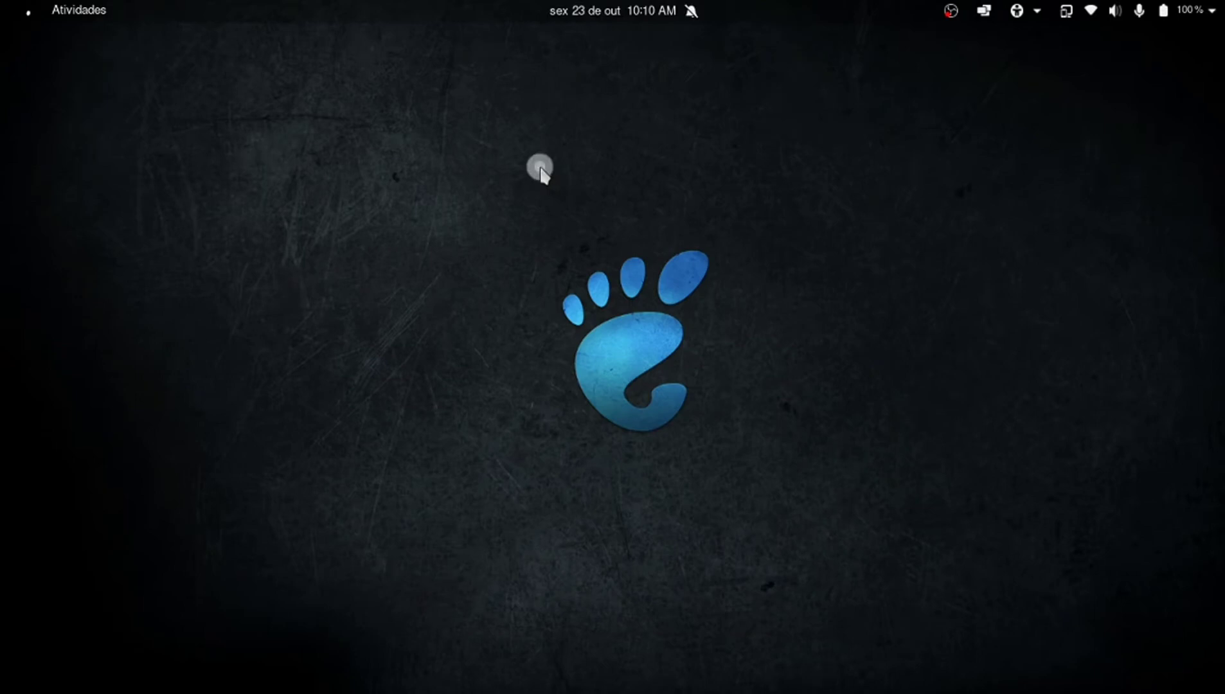
Step: Launch Microsoft Edge (dev) from the application overview
{"action": "key", "text": "super+a"}
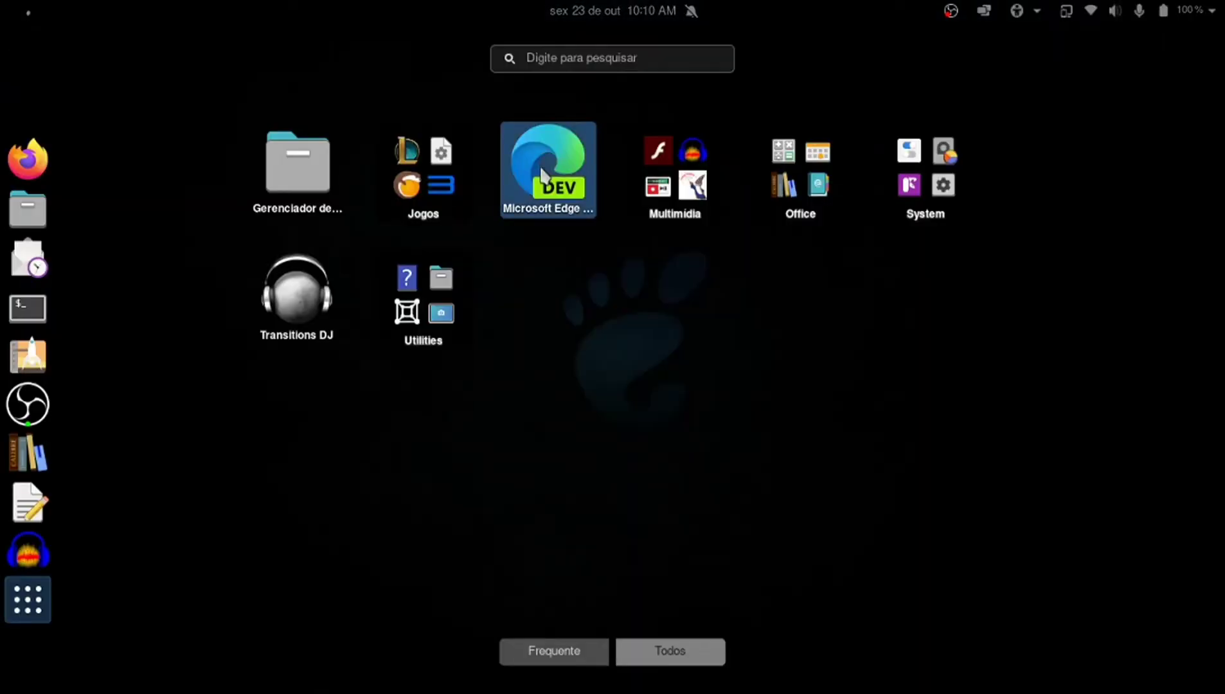
{"action": "key", "text": "Tab"}
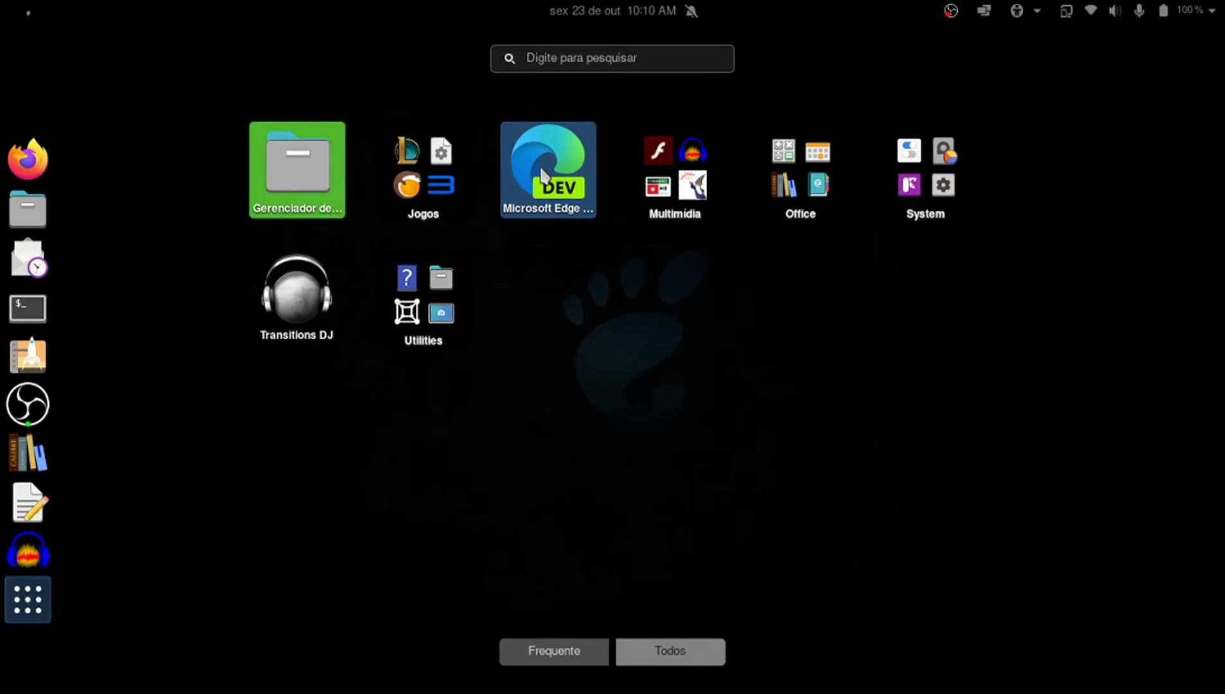
{"action": "key", "text": "Right"}
{"action": "key", "text": "Right"}
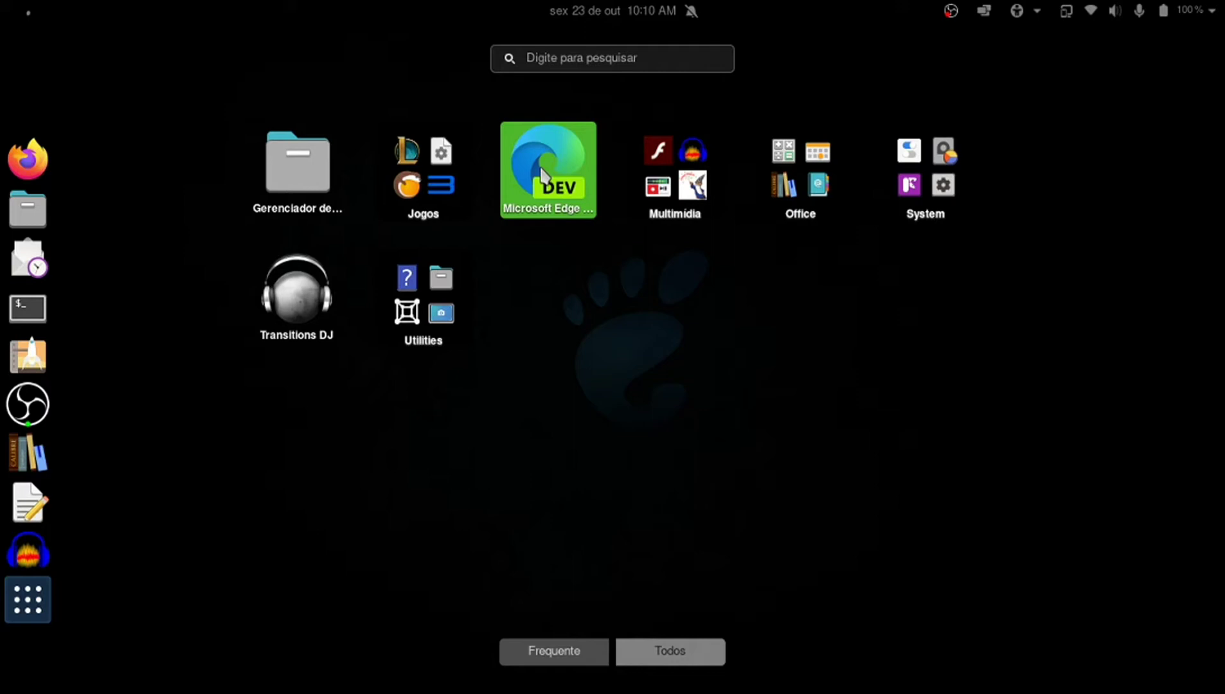
{"action": "key", "text": "Return"}
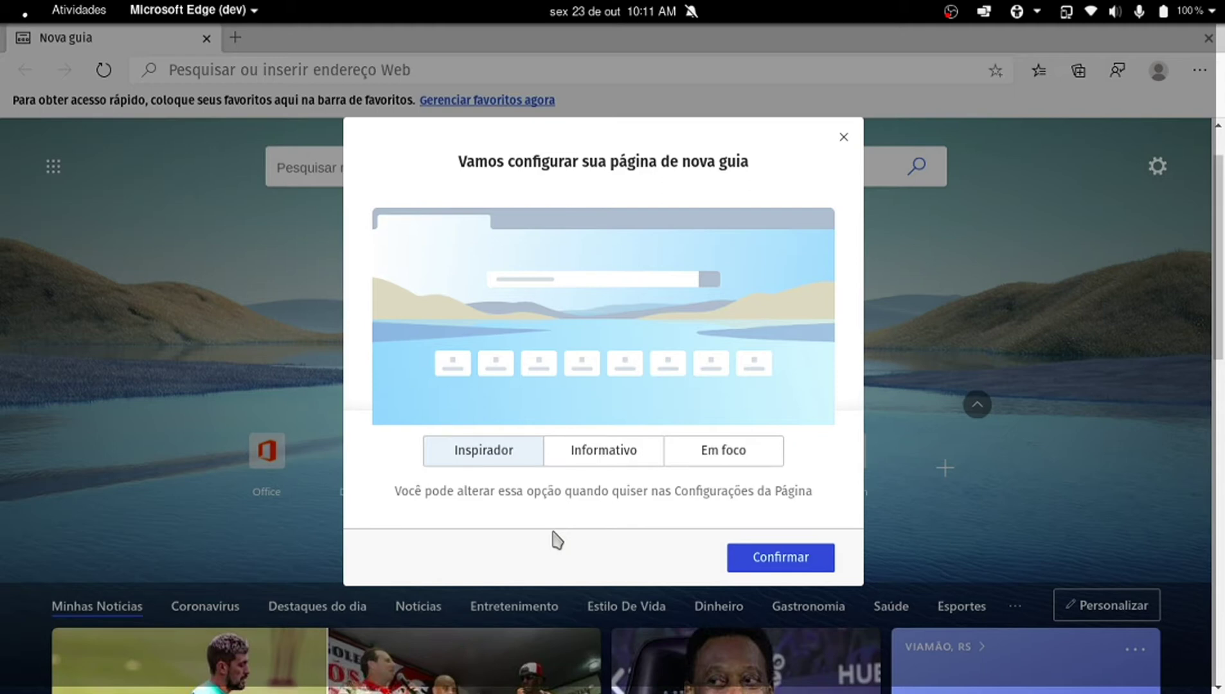
Step: Confirm the new tab page setup with the Inspirador layout
{"action": "key", "text": "Tab"}
{"action": "key", "text": "Tab"}
{"action": "key", "text": "Tab"}
{"action": "key", "text": "Tab"}
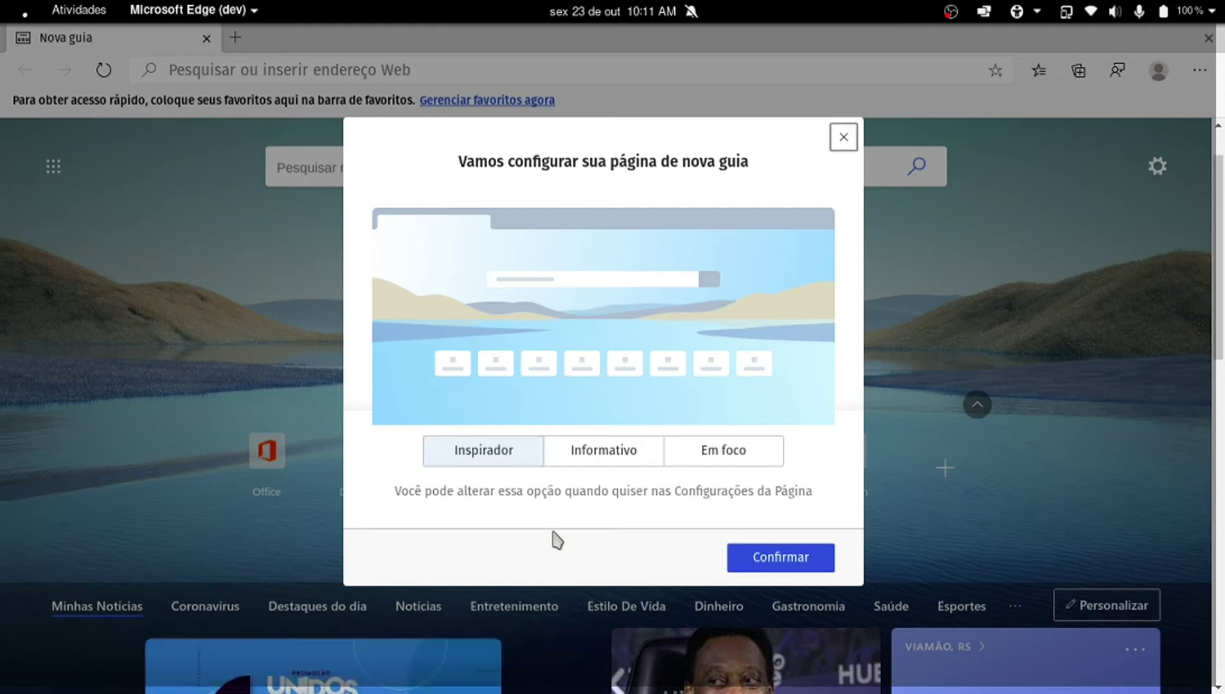
{"action": "key", "text": "Tab"}
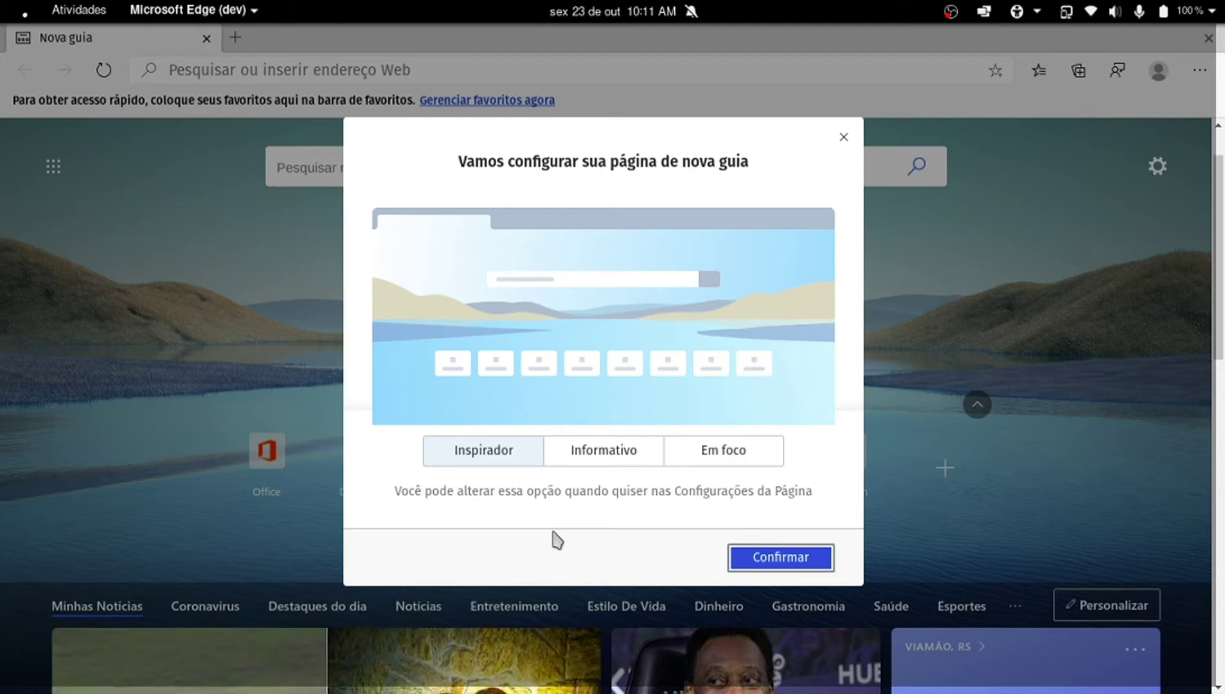
{"action": "key", "text": "Tab"}
{"action": "key", "text": "Tab"}
{"action": "key", "text": "Tab"}
{"action": "key", "text": "Tab"}
{"action": "key", "text": "Tab"}
{"action": "key", "text": "Tab"}
{"action": "key", "text": "Tab"}
{"action": "key", "text": "Tab"}
{"action": "key", "text": "Tab"}
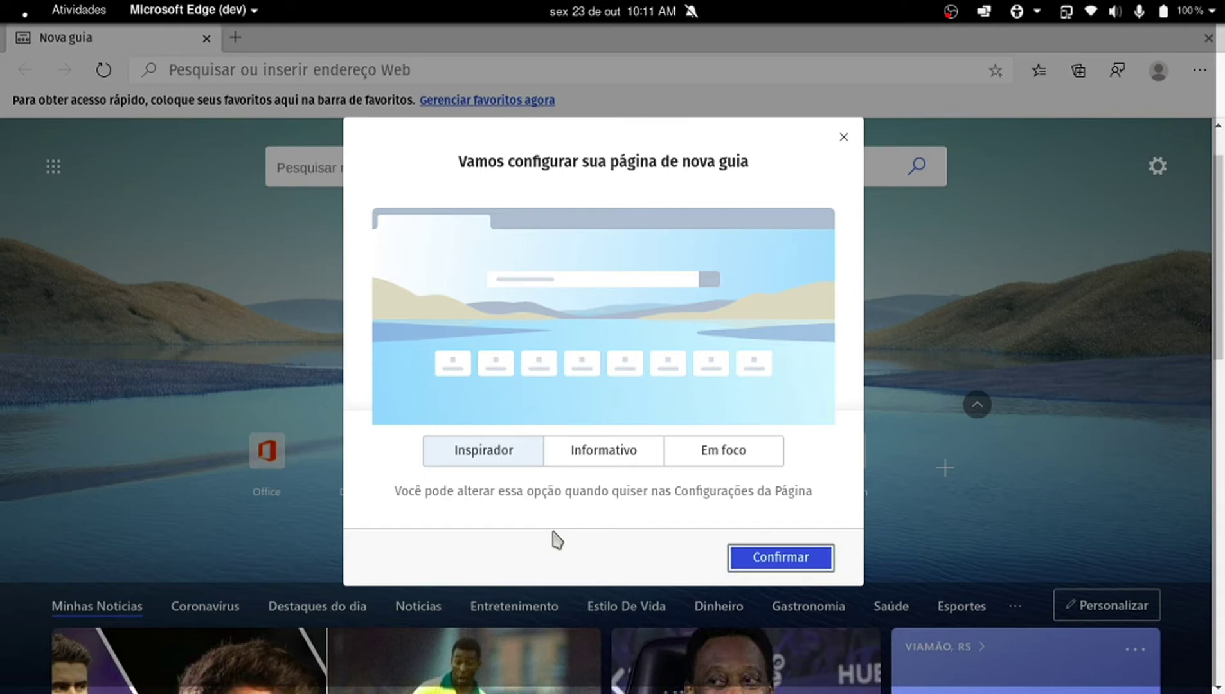
{"action": "key", "text": "Return"}
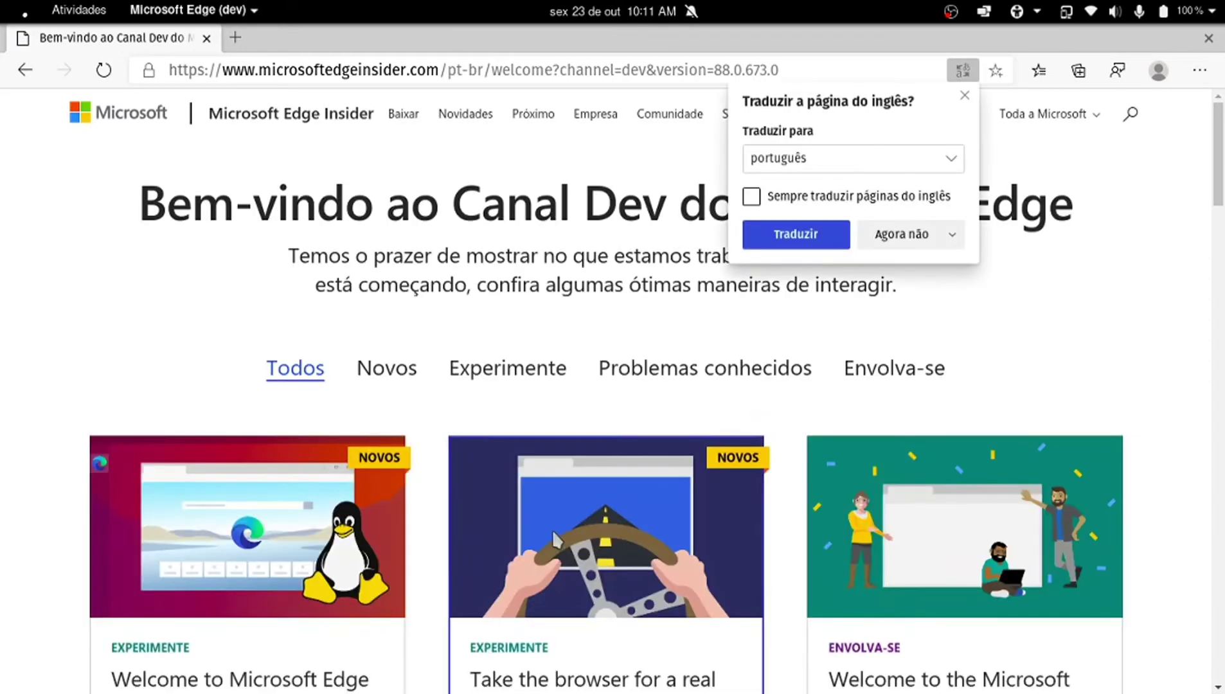
Step: Close the Microsoft Edge Dev channel welcome page without translating it
{"action": "scroll", "coordinate": [554, 539], "scroll_direction": "down", "scroll_amount": 1}
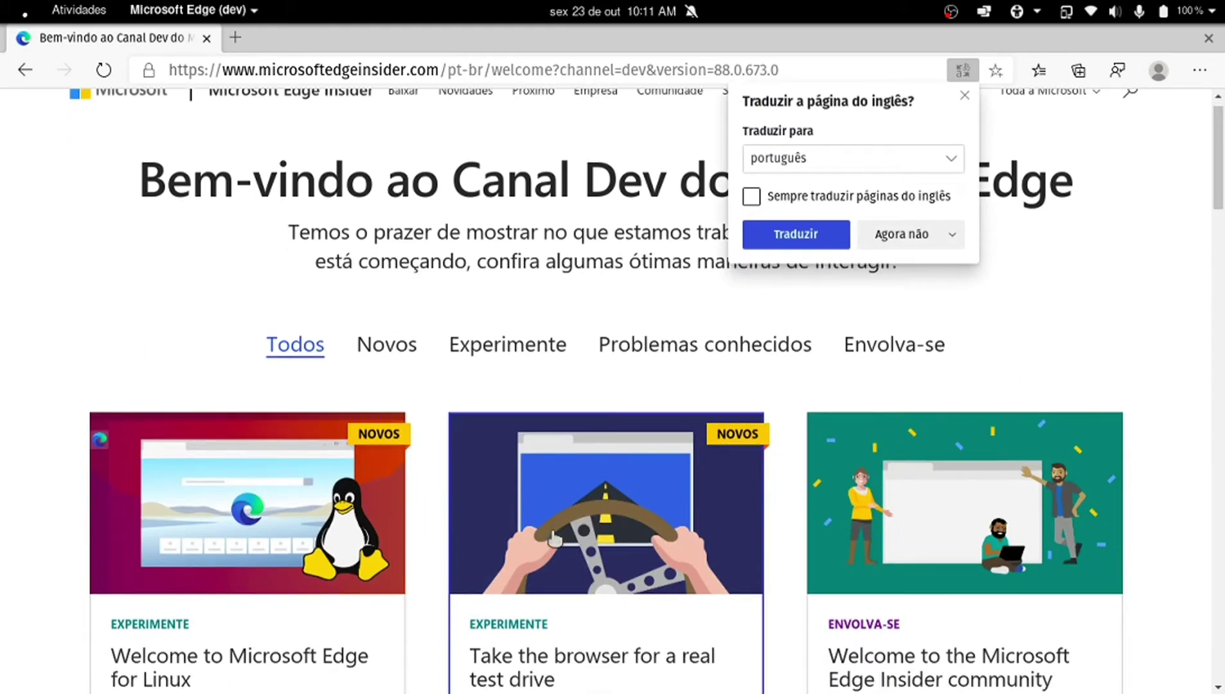
{"action": "key", "text": "Tab"}
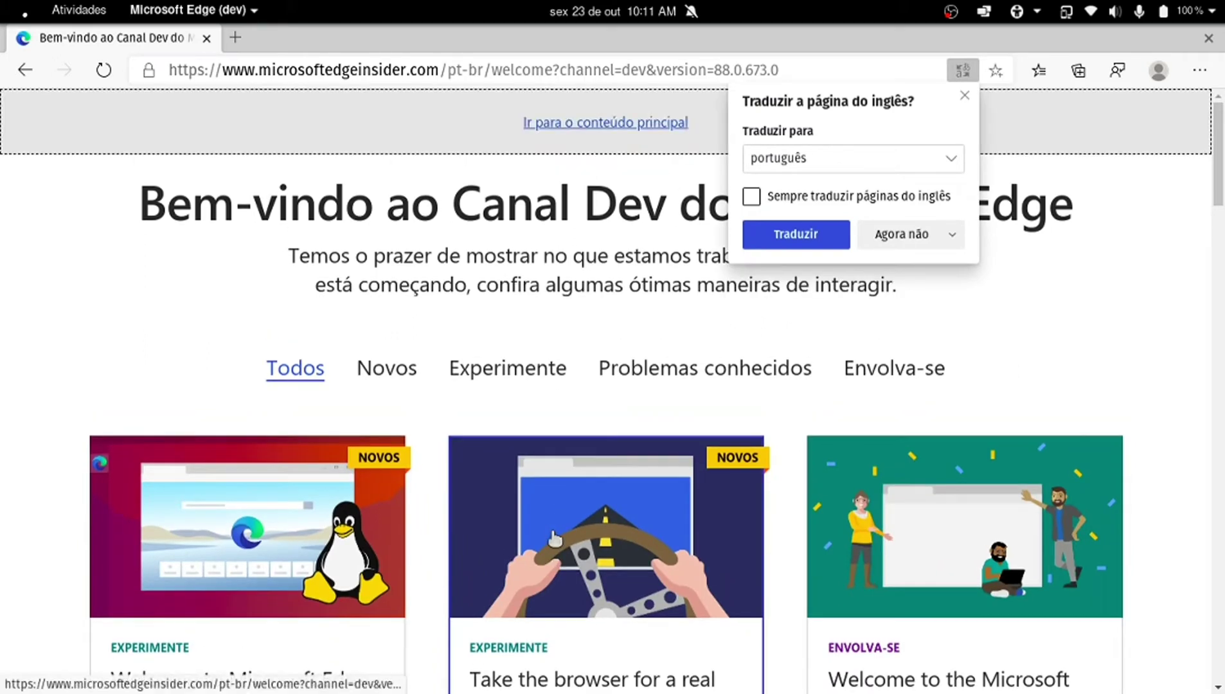
{"action": "key", "text": "Tab"}
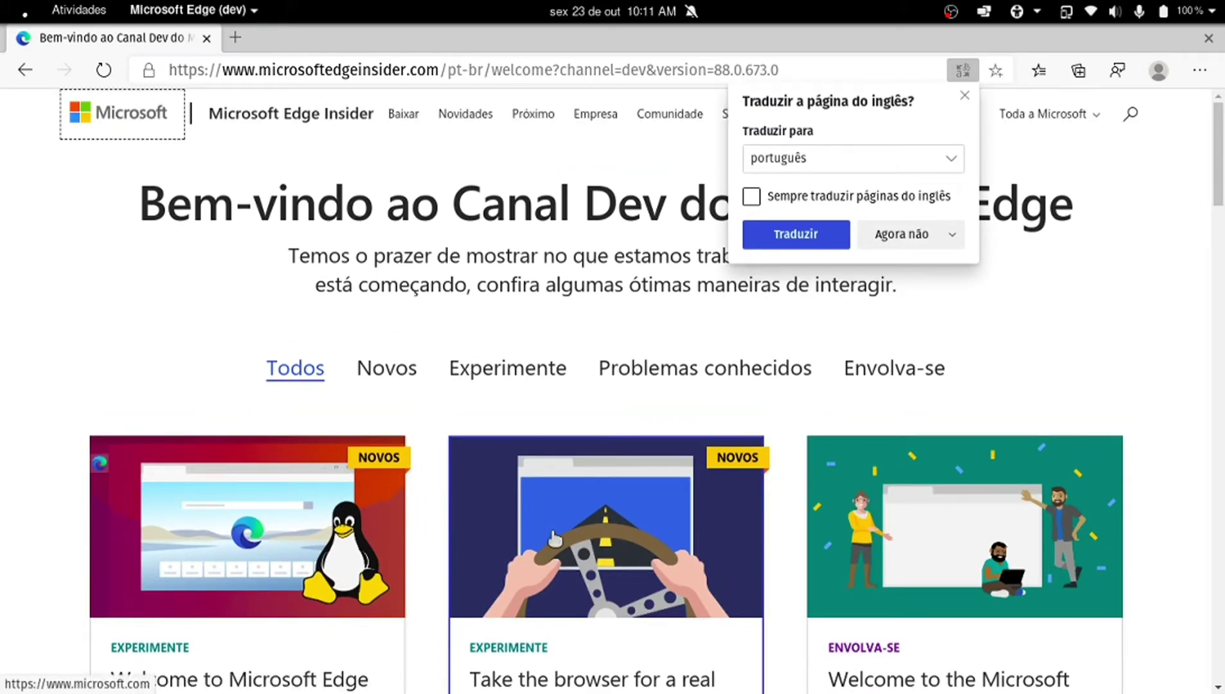
{"action": "key", "text": "F6"}
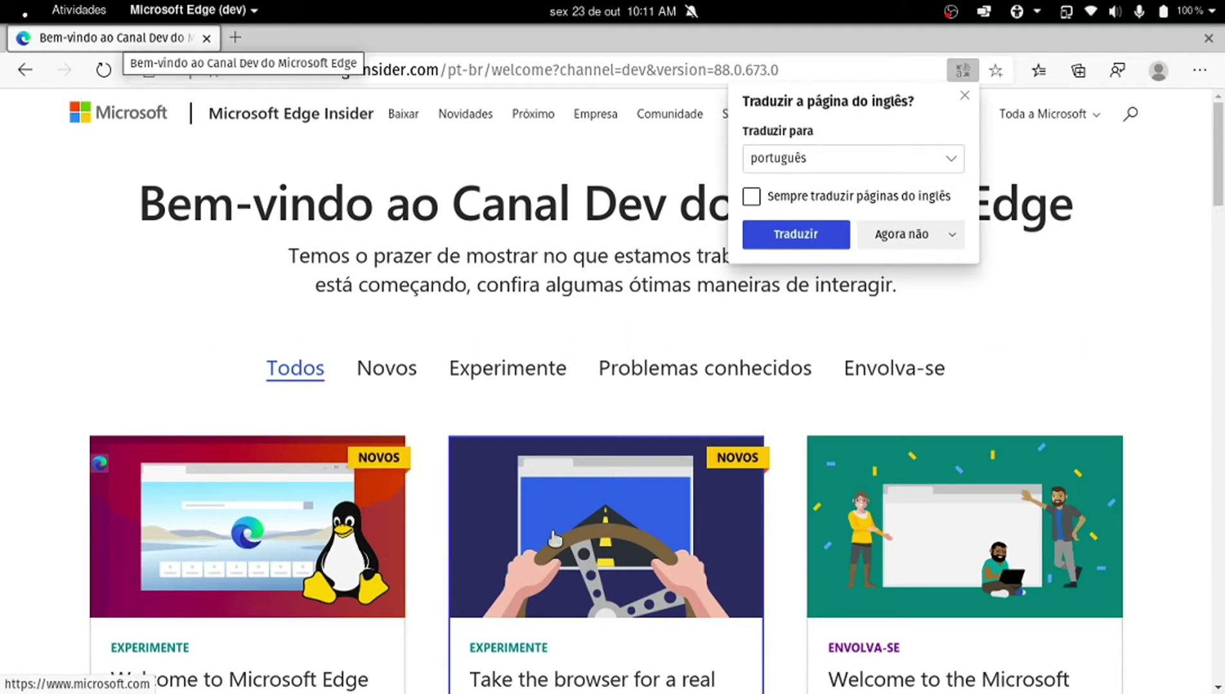
{"action": "key", "text": "Tab"}
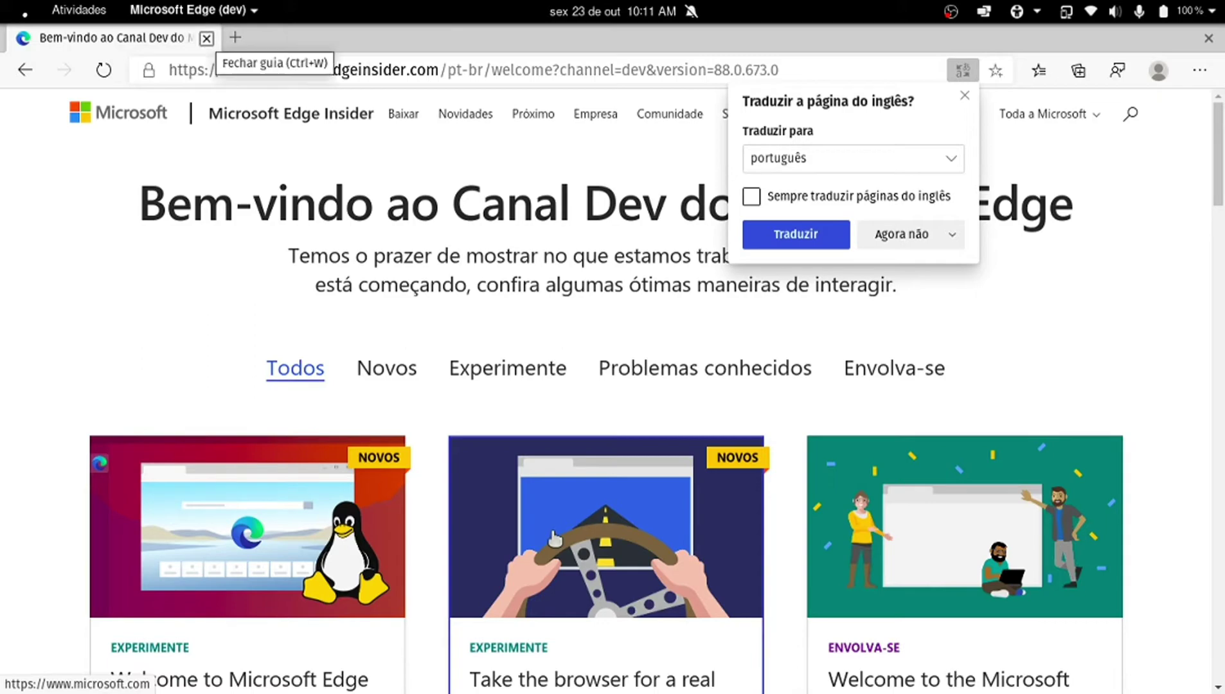
{"action": "key", "text": "Return"}
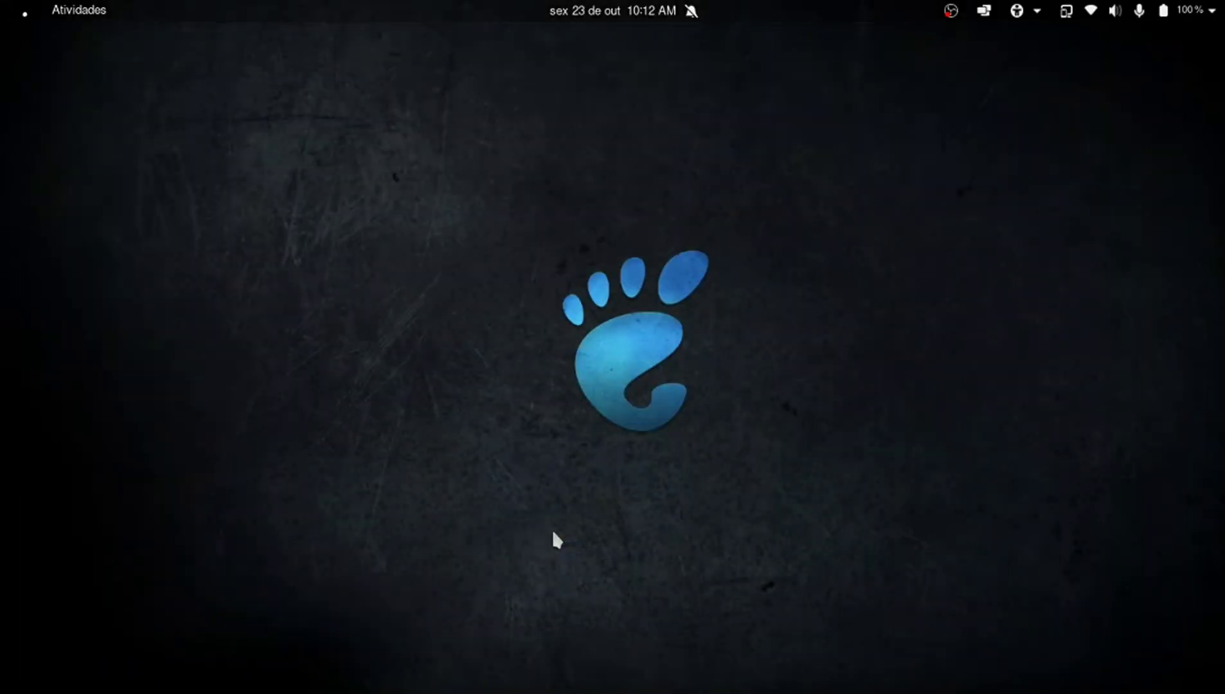
Step: Start Microsoft Edge (dev) again from the application overview to reach its new tab page
{"action": "key", "text": "super+a"}
{"action": "key", "text": "Tab"}
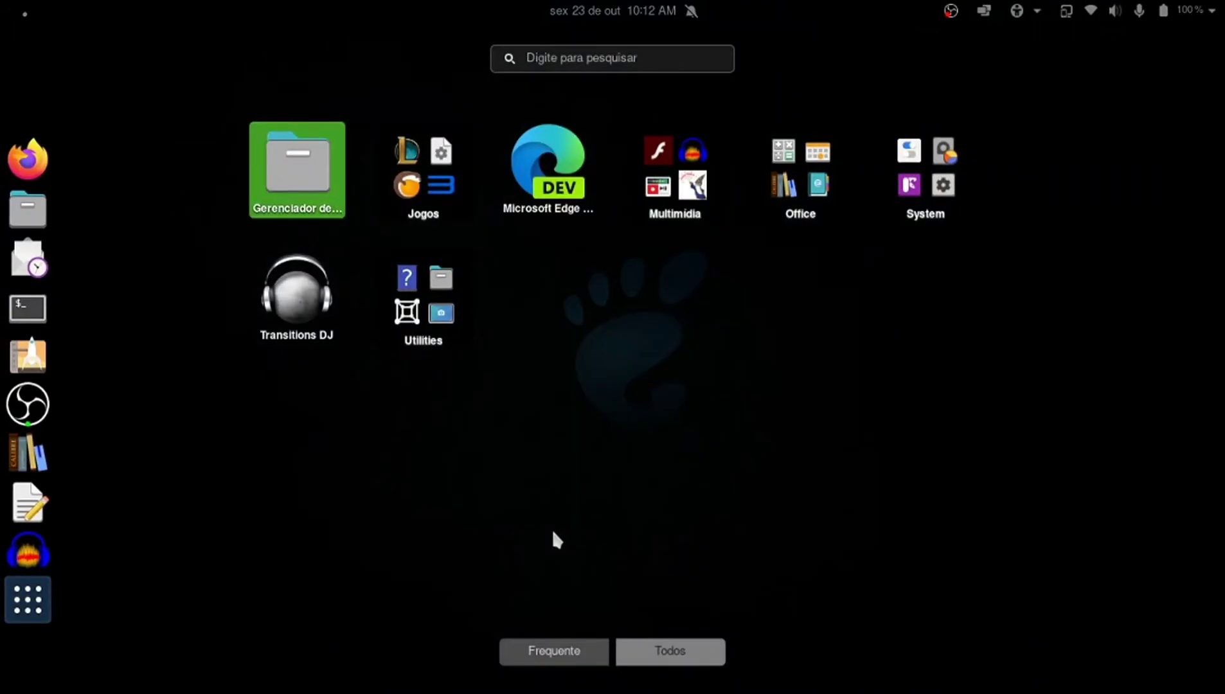
{"action": "key", "text": "Right"}
{"action": "key", "text": "Right"}
{"action": "key", "text": "Return"}
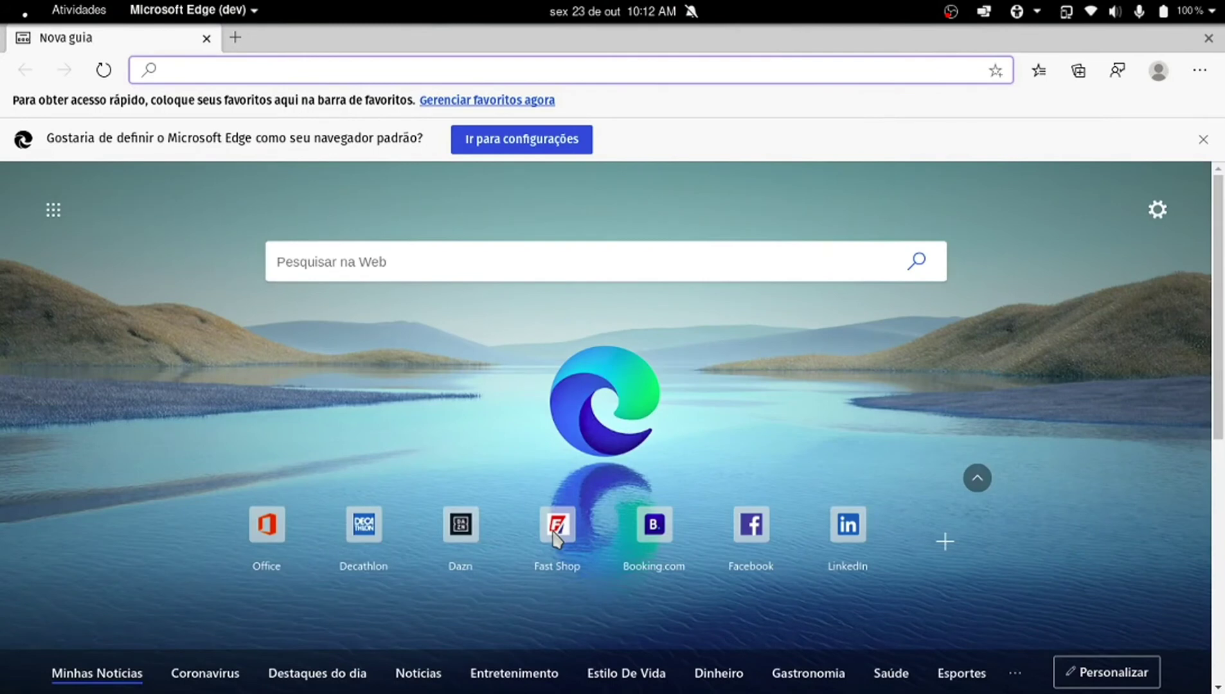
{"action": "scroll", "coordinate": [557, 539], "scroll_direction": "down", "scroll_amount": 1}
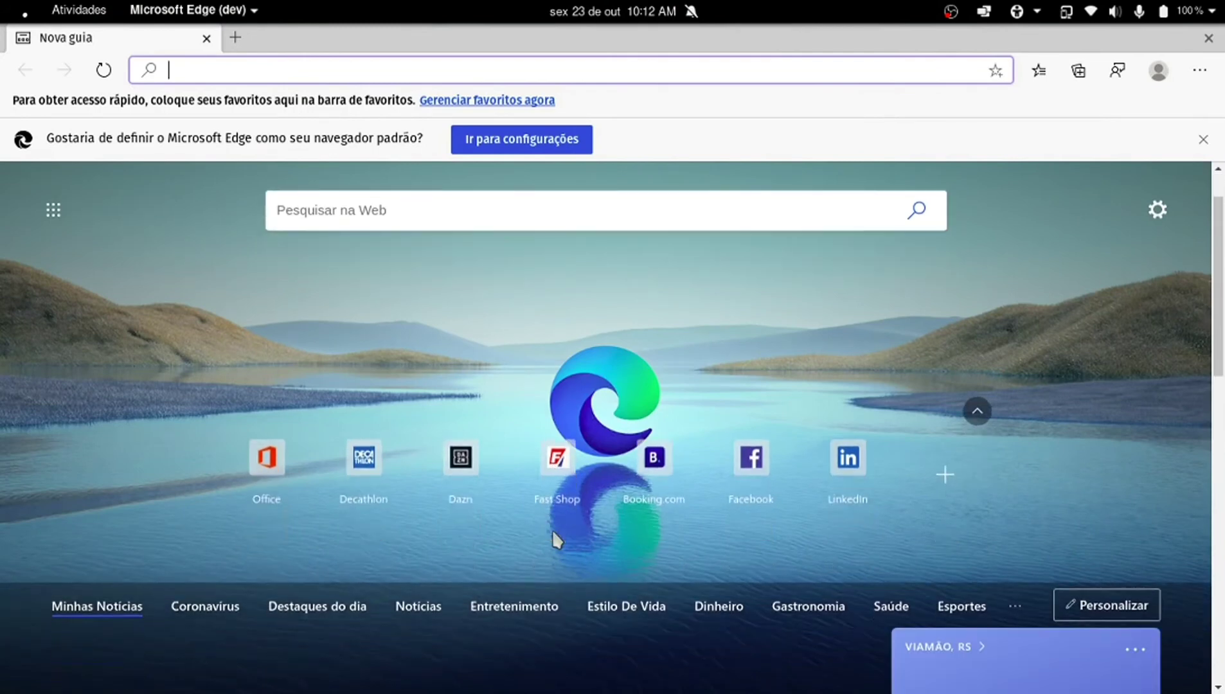